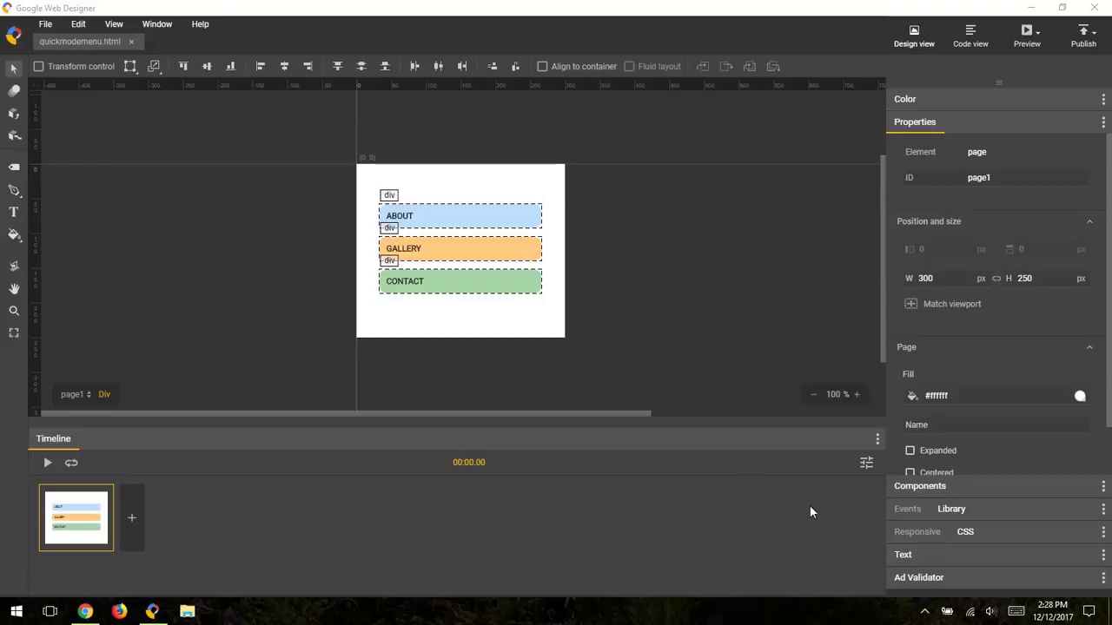
# Toggle the timeline to the detailed layer view and back to Quick mode thumbnails
pyautogui.click(868, 464)
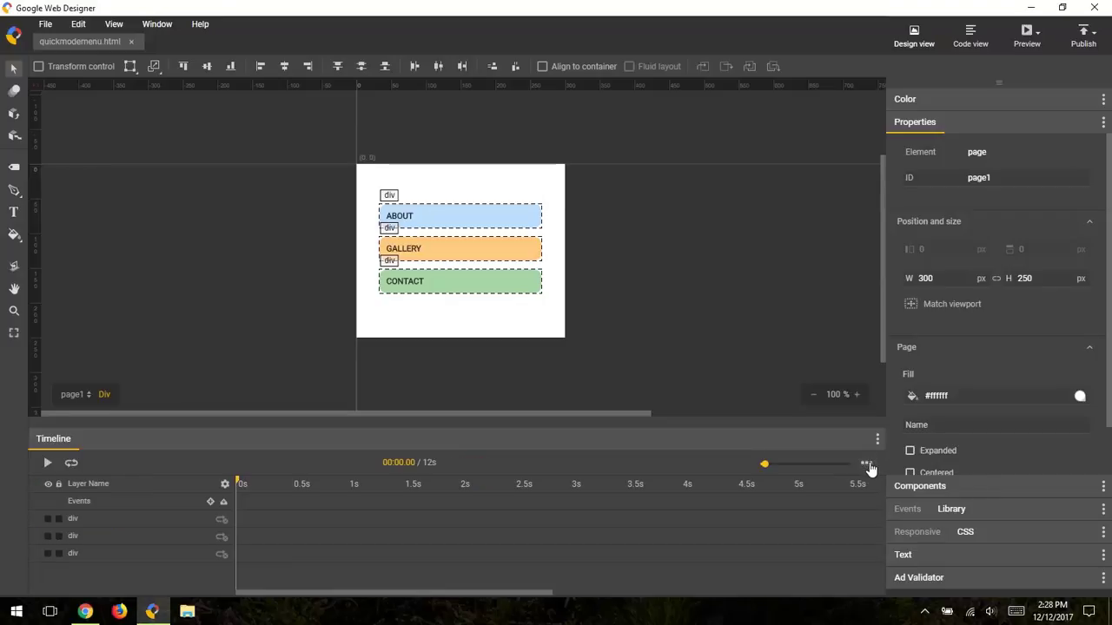
pyautogui.click(866, 465)
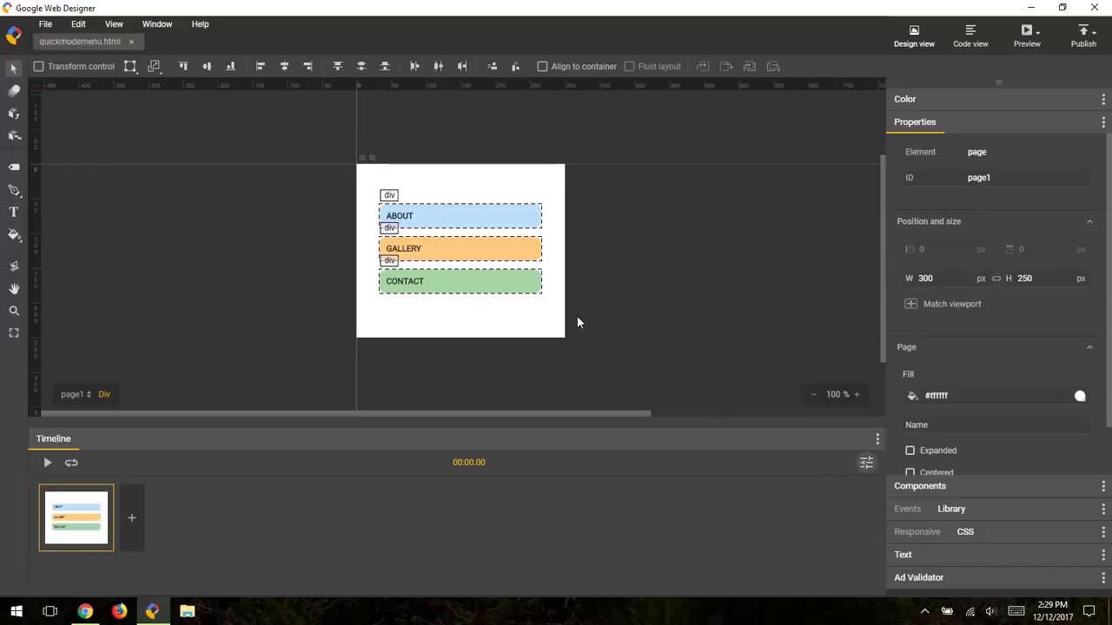
# Move ABOUT, GALLERY and CONTACT together off-stage to the left, then add a 0.5 s keyframe
pyautogui.moveTo(578, 322); pyautogui.dragTo(344, 171)
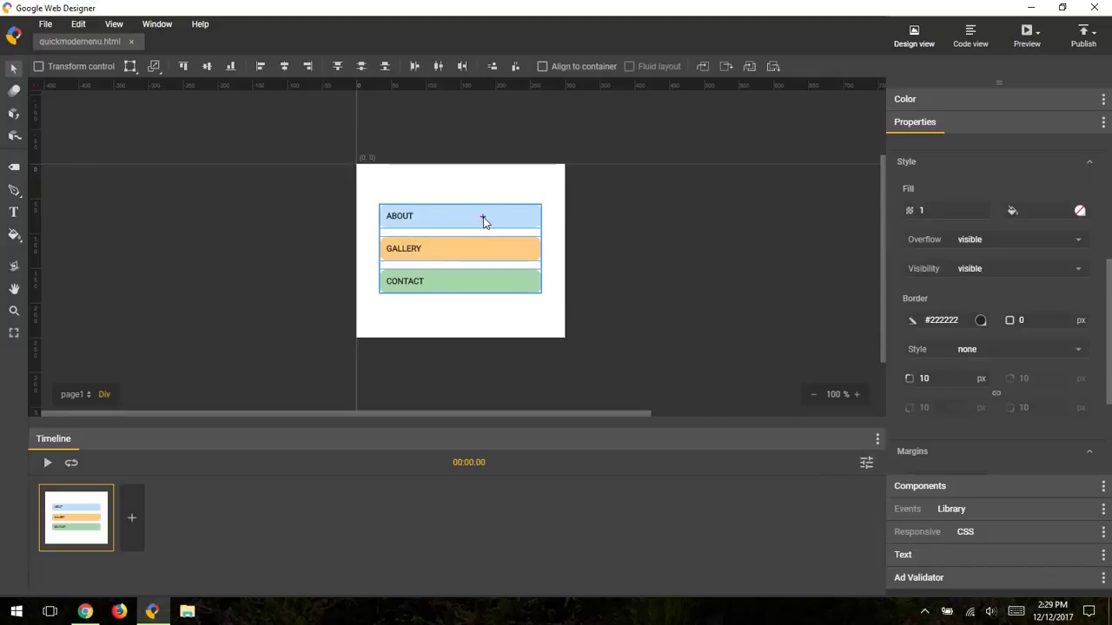
pyautogui.moveTo(484, 221); pyautogui.dragTo(276, 221)
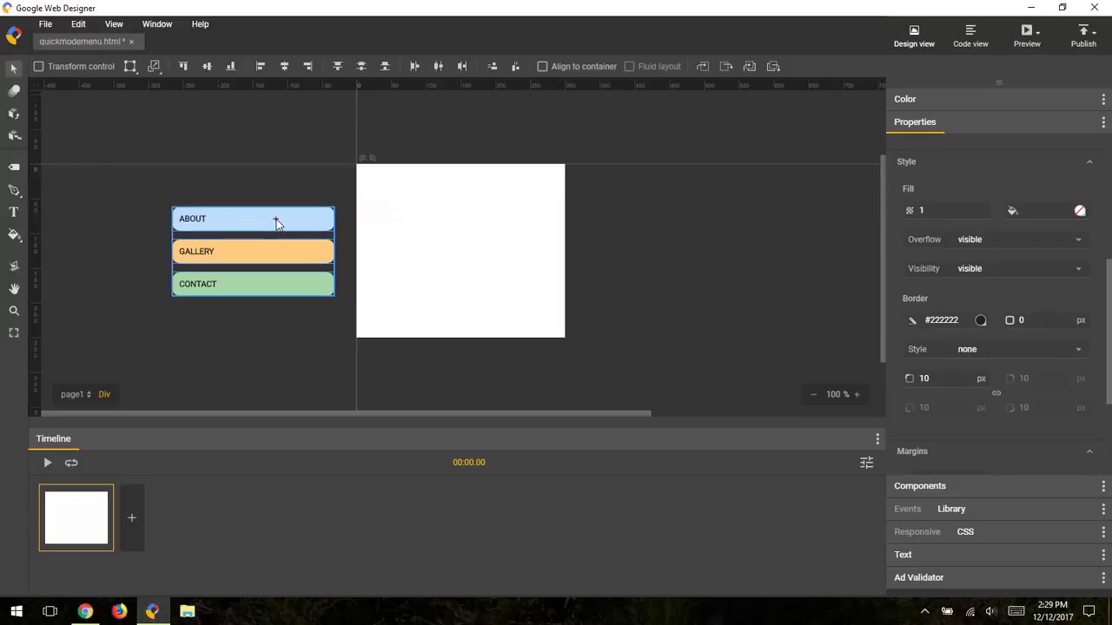
pyautogui.click(271, 384)
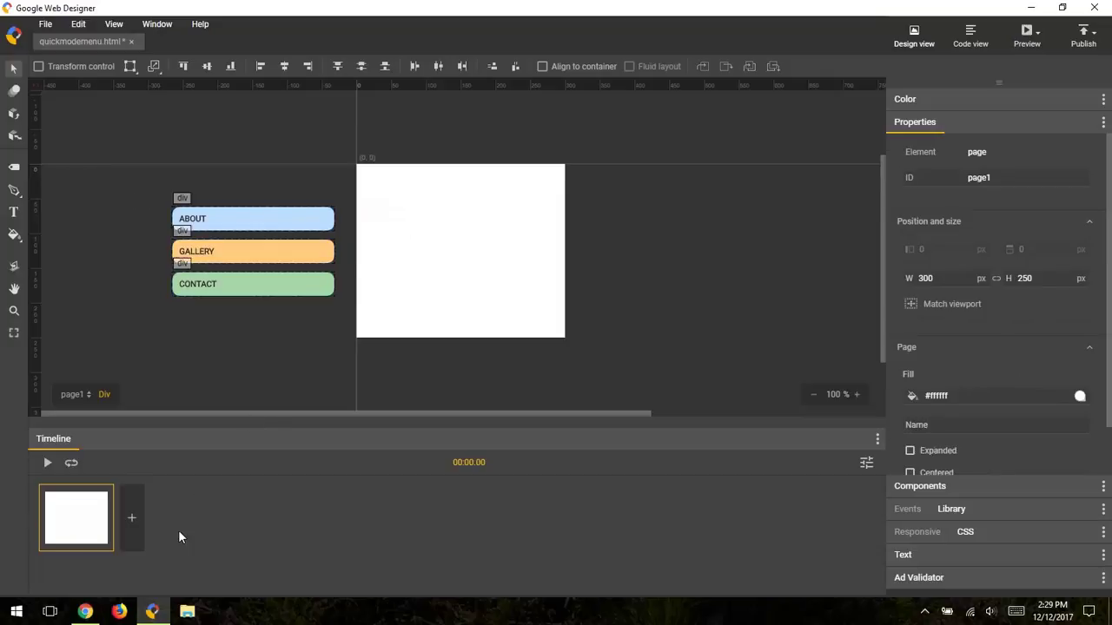
pyautogui.click(134, 519)
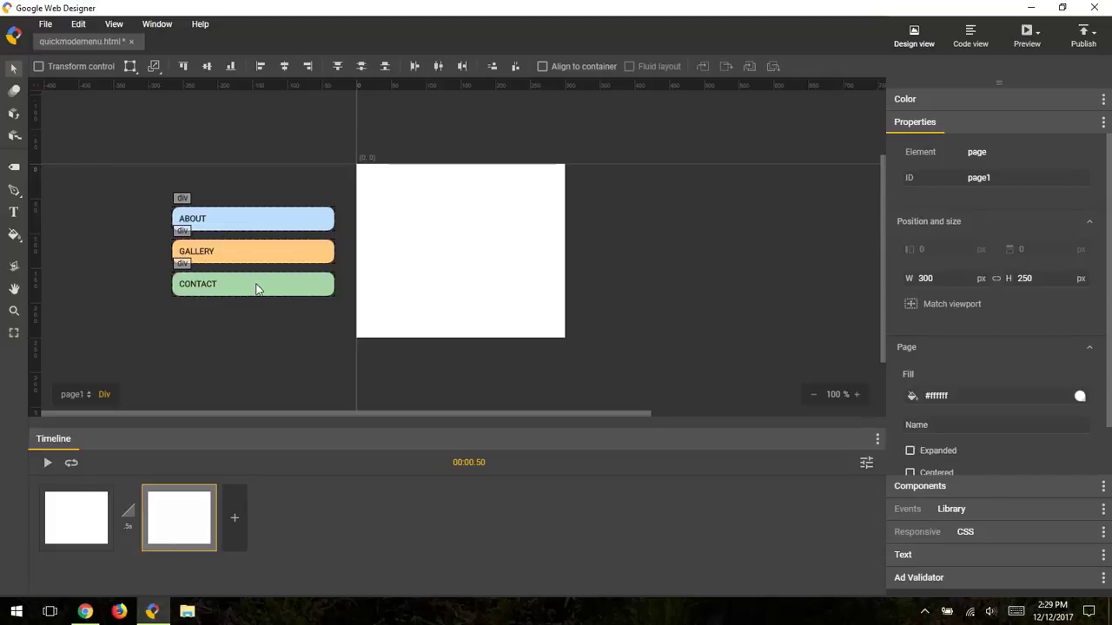
# Bring ABOUT onto the top of the stage and add a third keyframe at 1 s
pyautogui.moveTo(246, 224)
pyautogui.mouseDown()
pyautogui.moveTo(469, 234)
pyautogui.moveTo(451, 237)
pyautogui.mouseUp()
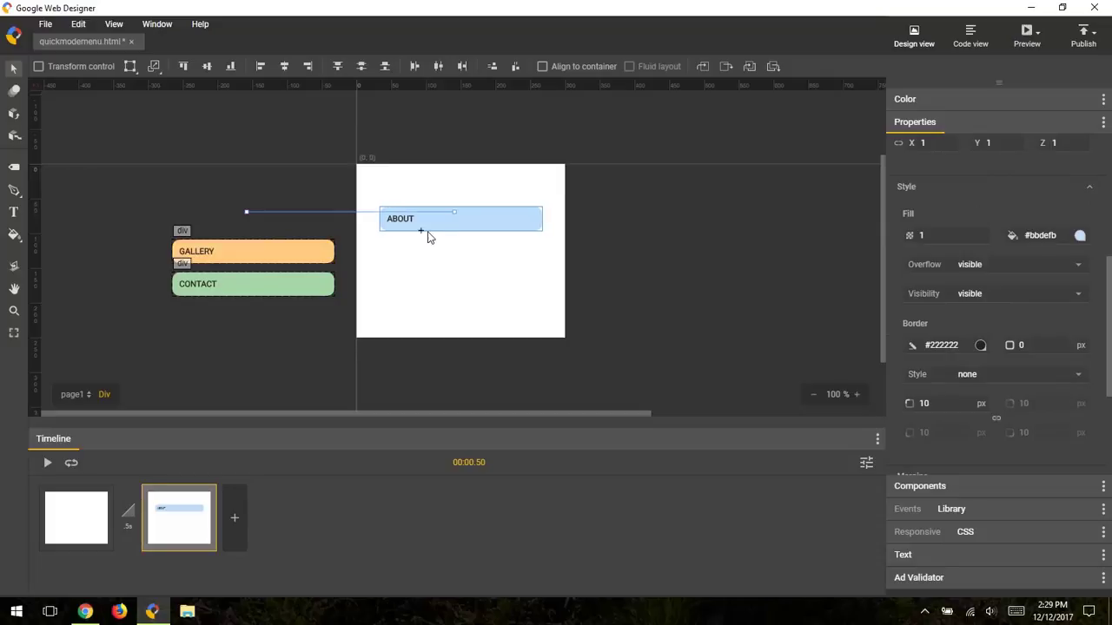
pyautogui.click(236, 525)
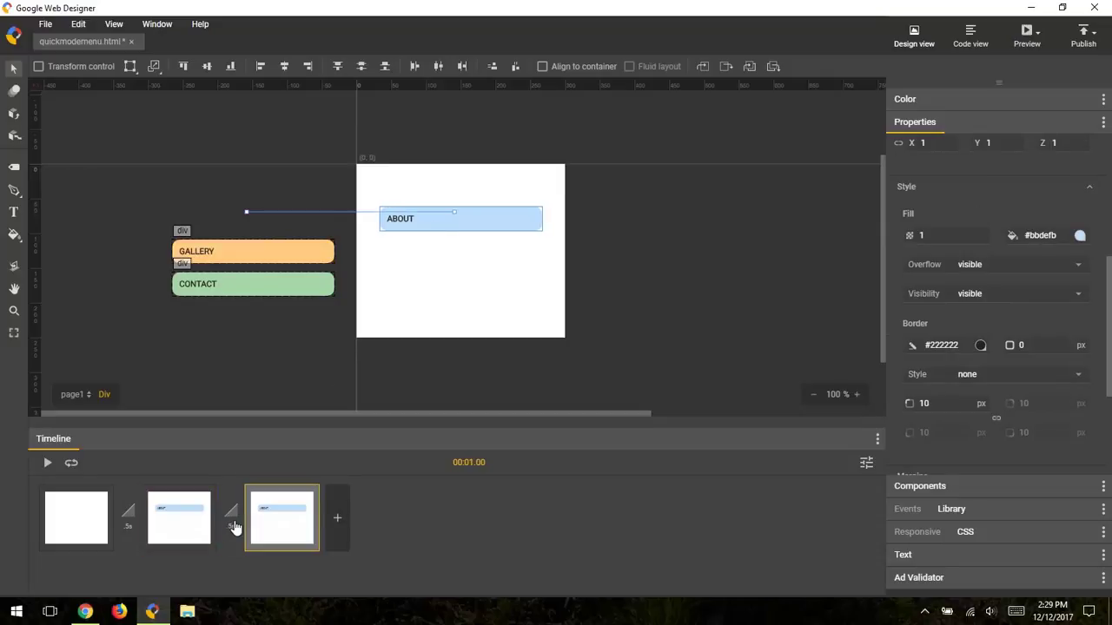
pyautogui.click(180, 330)
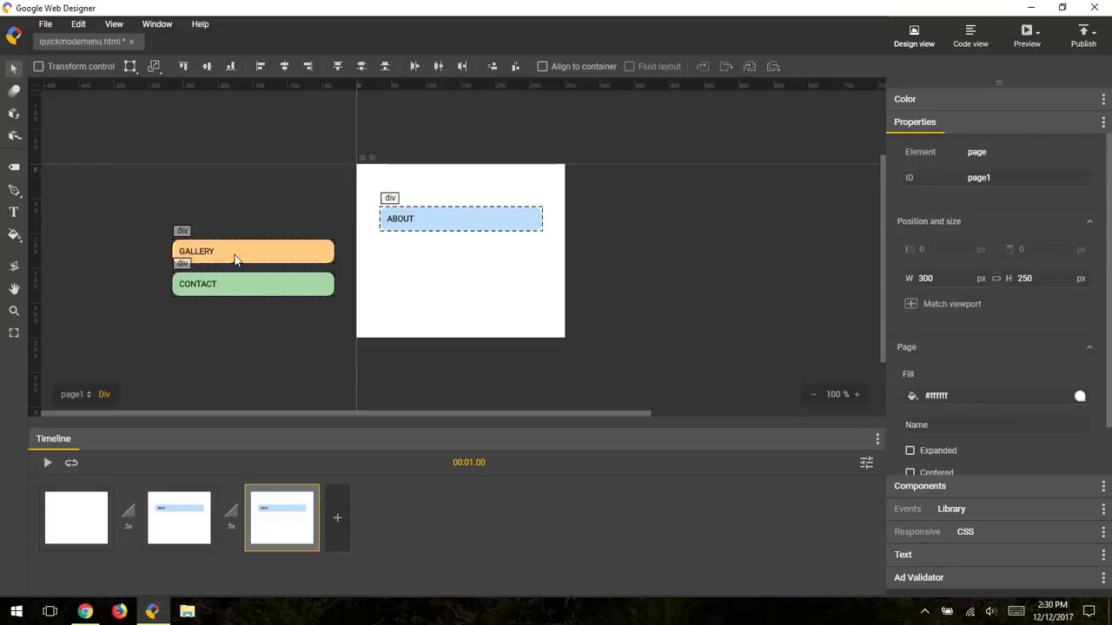
# Place GALLERY below ABOUT, add a 1.5 s keyframe, then bring CONTACT in below GALLERY
pyautogui.moveTo(235, 254); pyautogui.dragTo(445, 254)
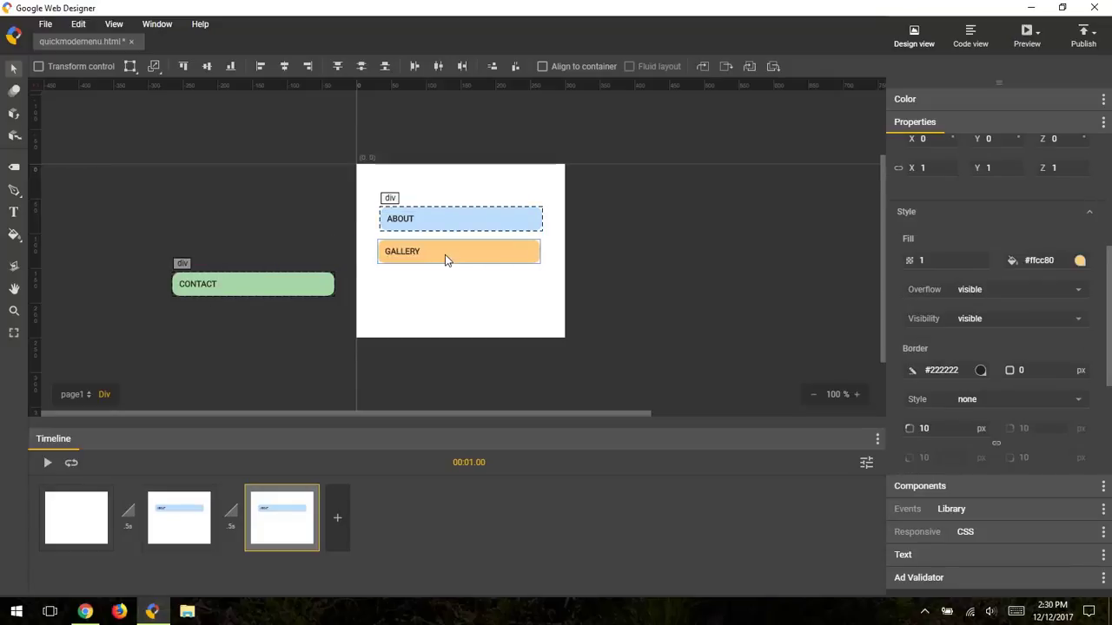
pyautogui.click(339, 517)
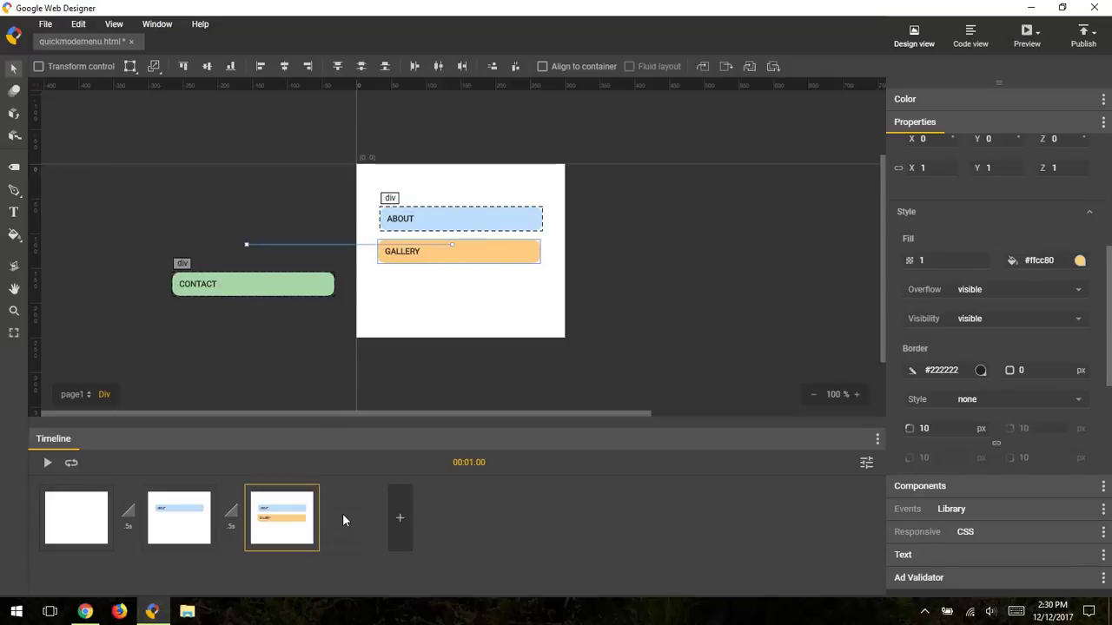
pyautogui.click(196, 350)
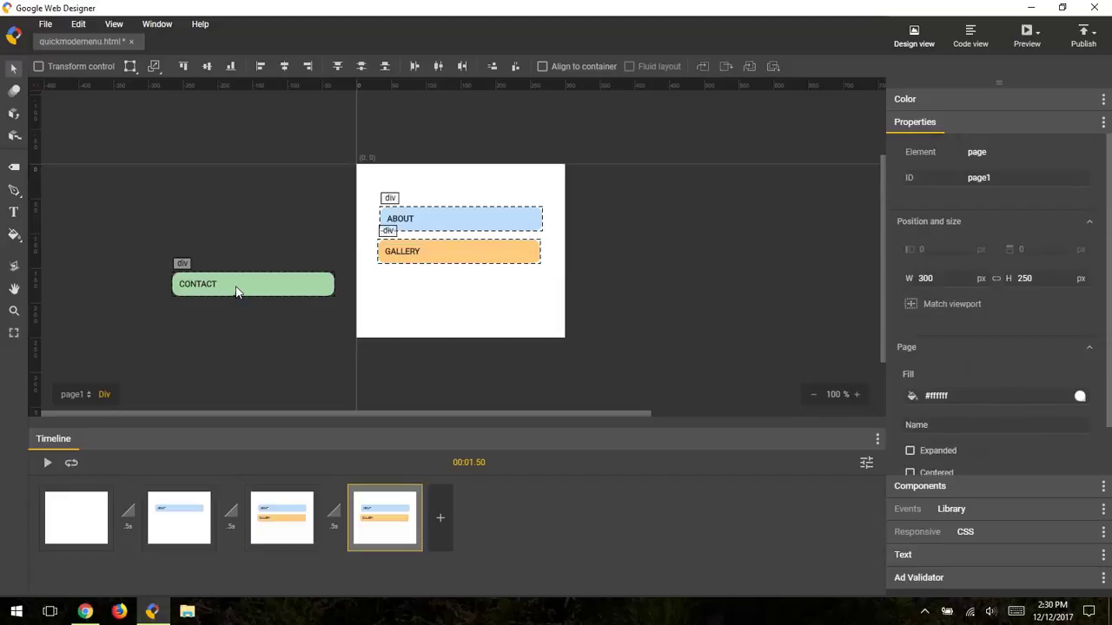
pyautogui.moveTo(238, 291); pyautogui.dragTo(442, 296)
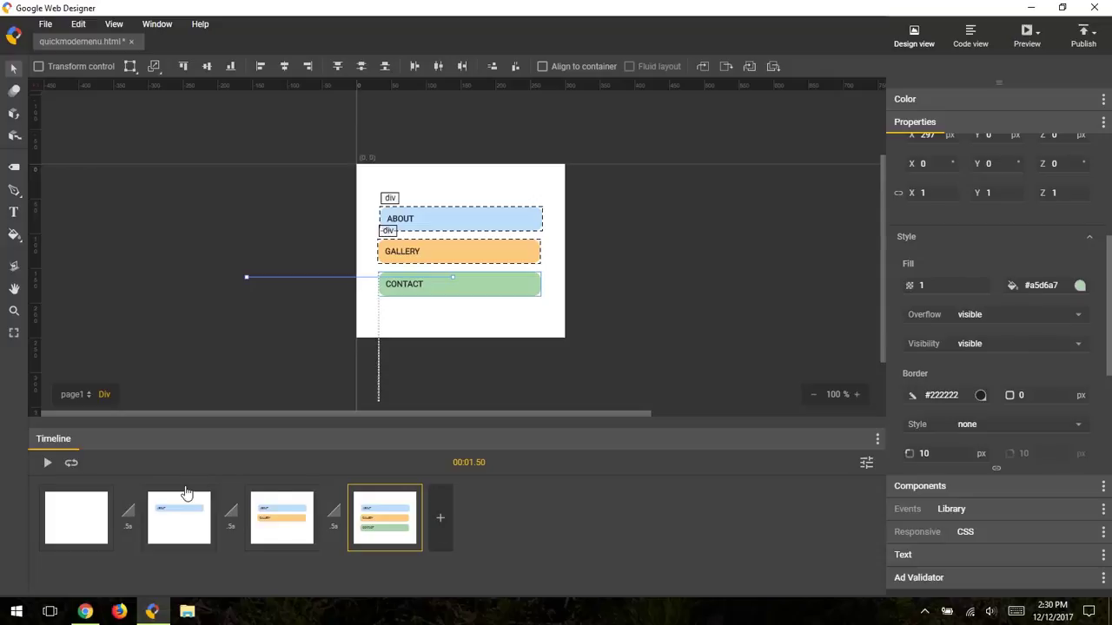
# Step through all four keyframes to check each layout, returning to the first
pyautogui.click(83, 515)
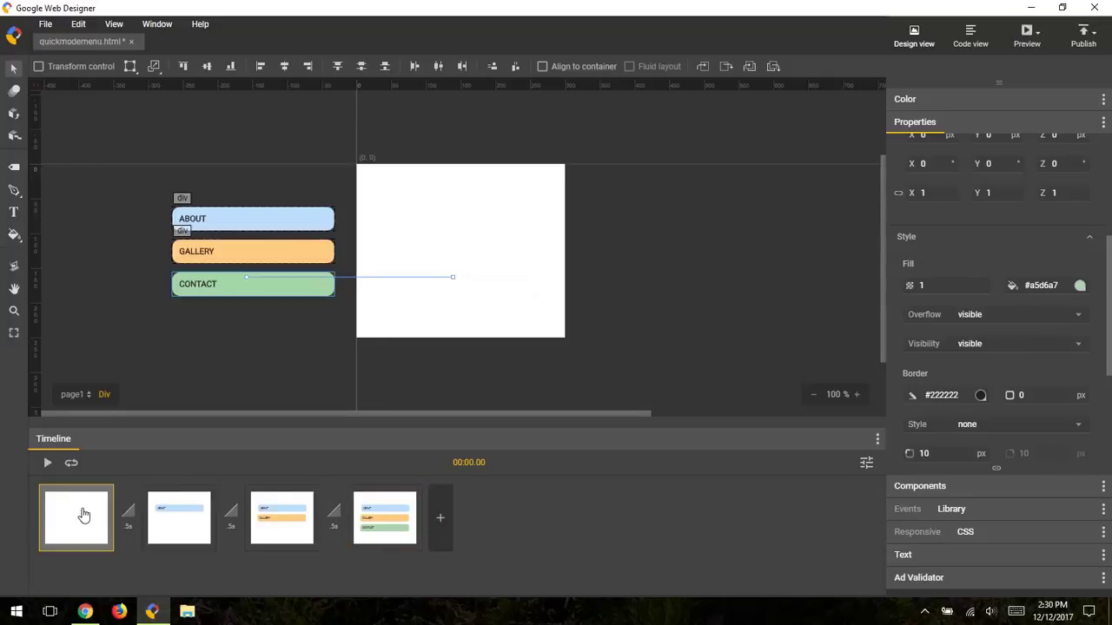
pyautogui.click(161, 519)
pyautogui.click(285, 521)
pyautogui.click(372, 520)
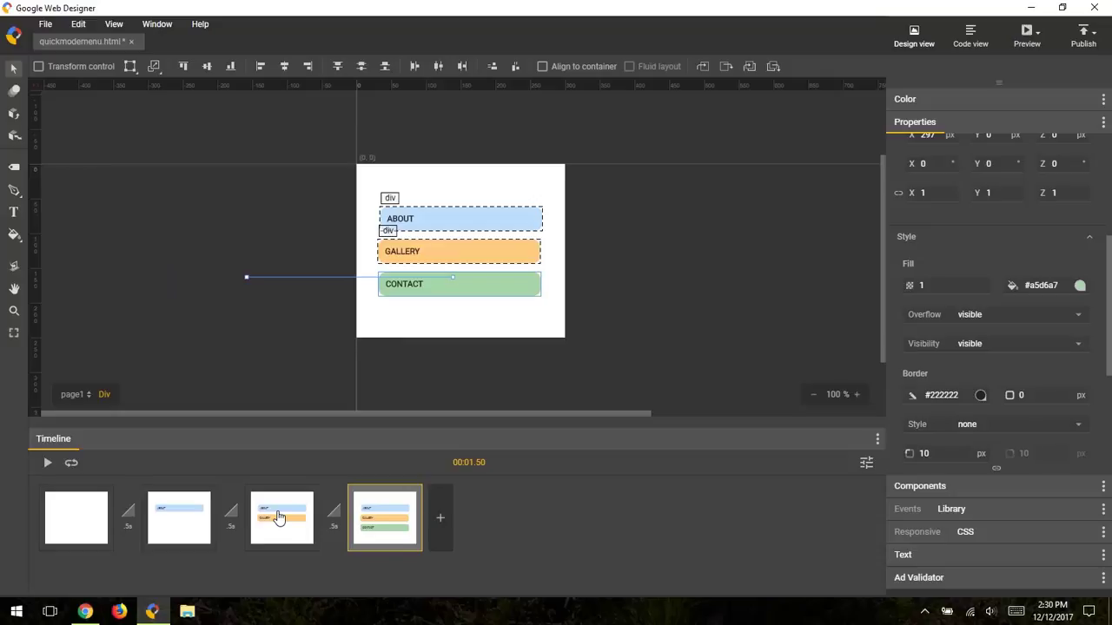
pyautogui.click(83, 512)
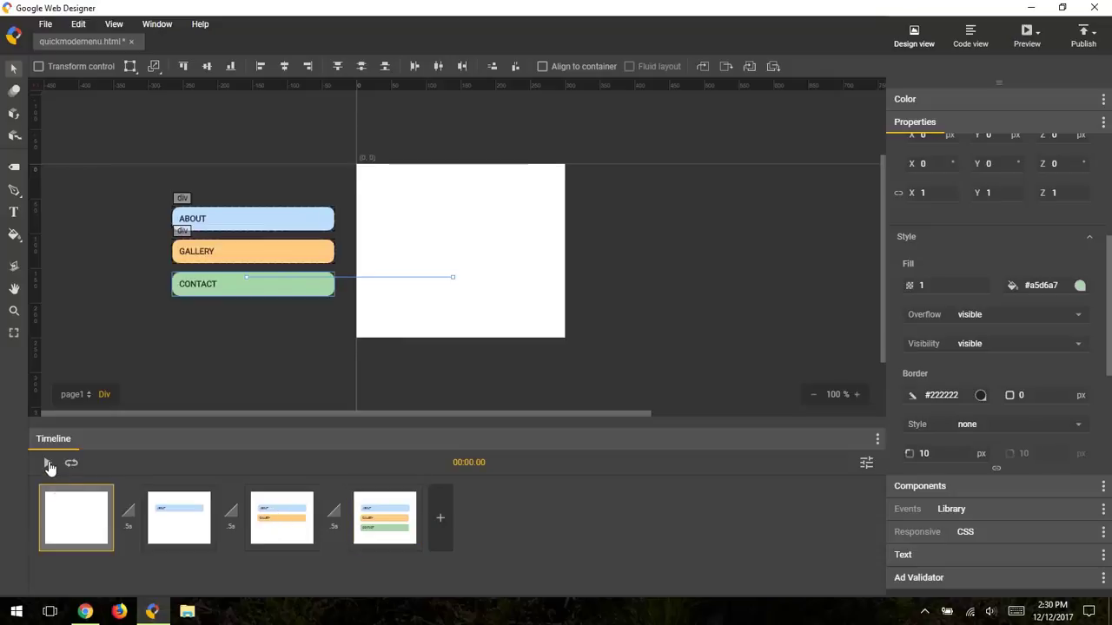
# Play the preview, enable Loop, replay it, then stop on the final keyframe
pyautogui.click(47, 463)
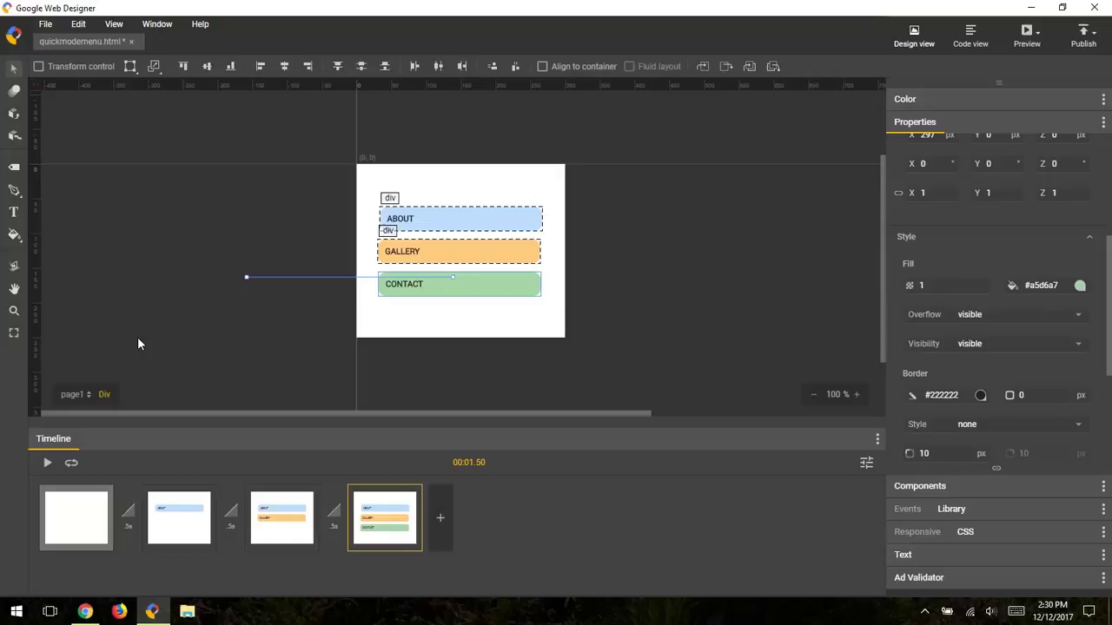
pyautogui.click(73, 464)
pyautogui.click(48, 464)
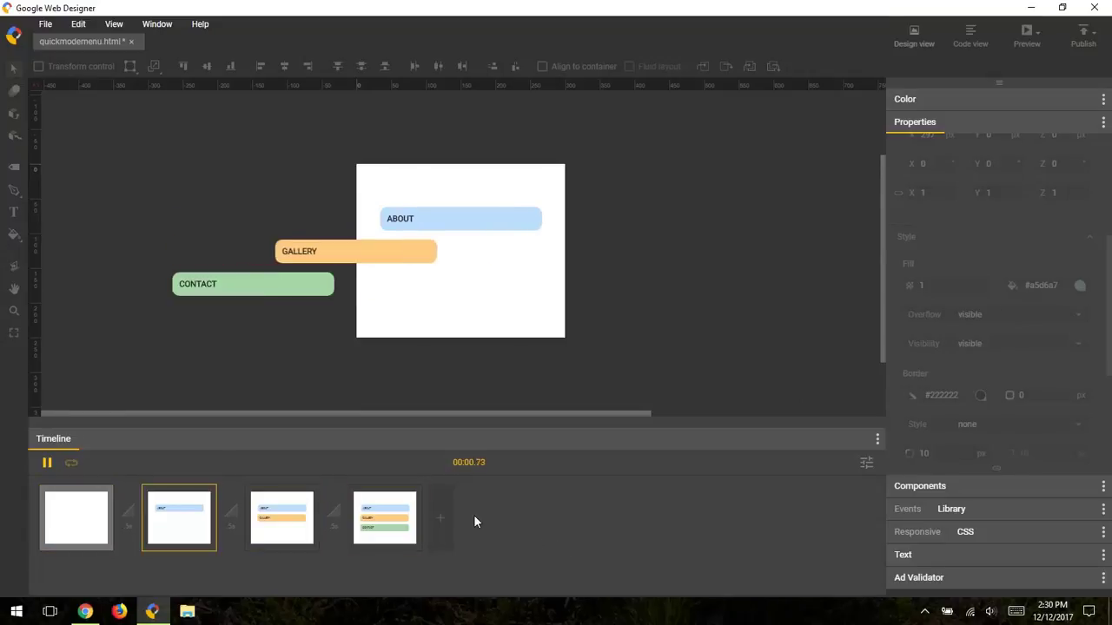
pyautogui.click(48, 463)
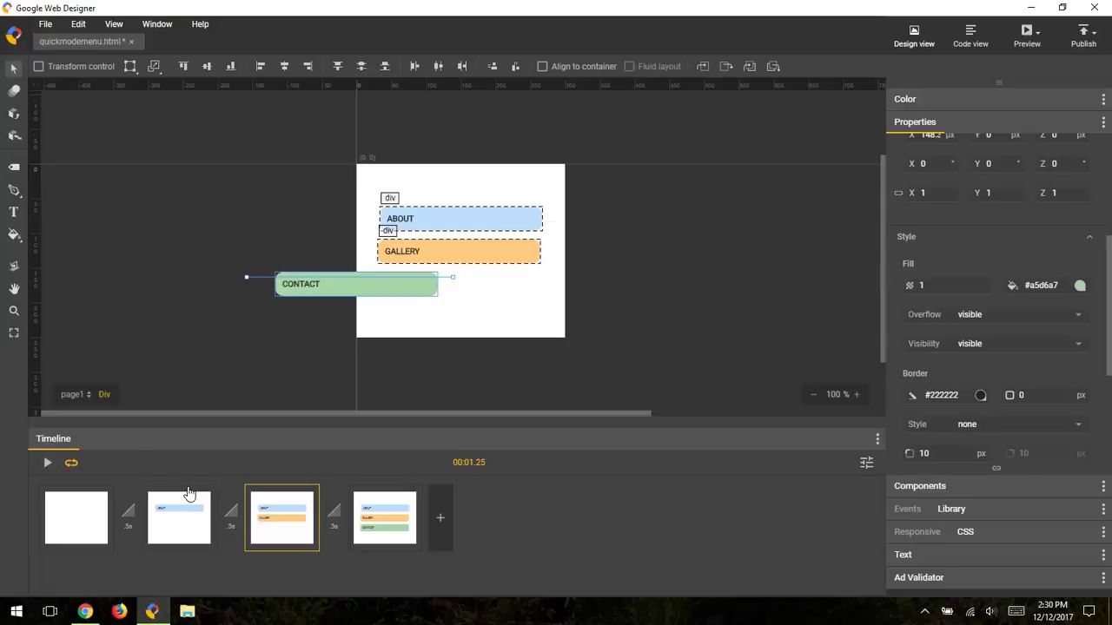
pyautogui.click(384, 518)
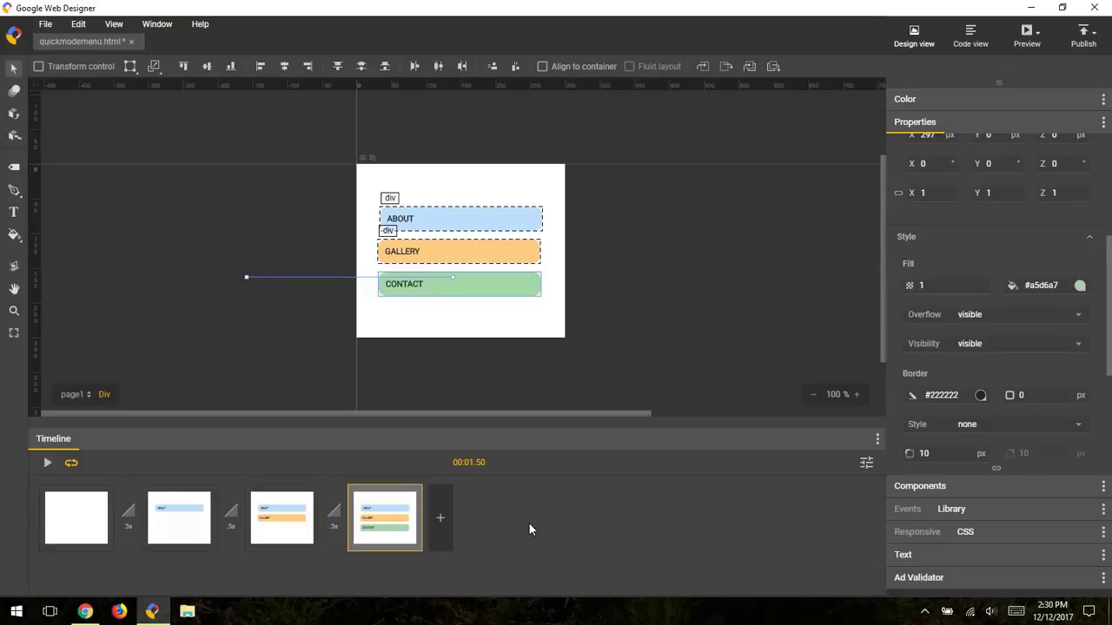
# Give the last transition a 1-second duration and Ease-in-out easing
pyautogui.click(337, 519)
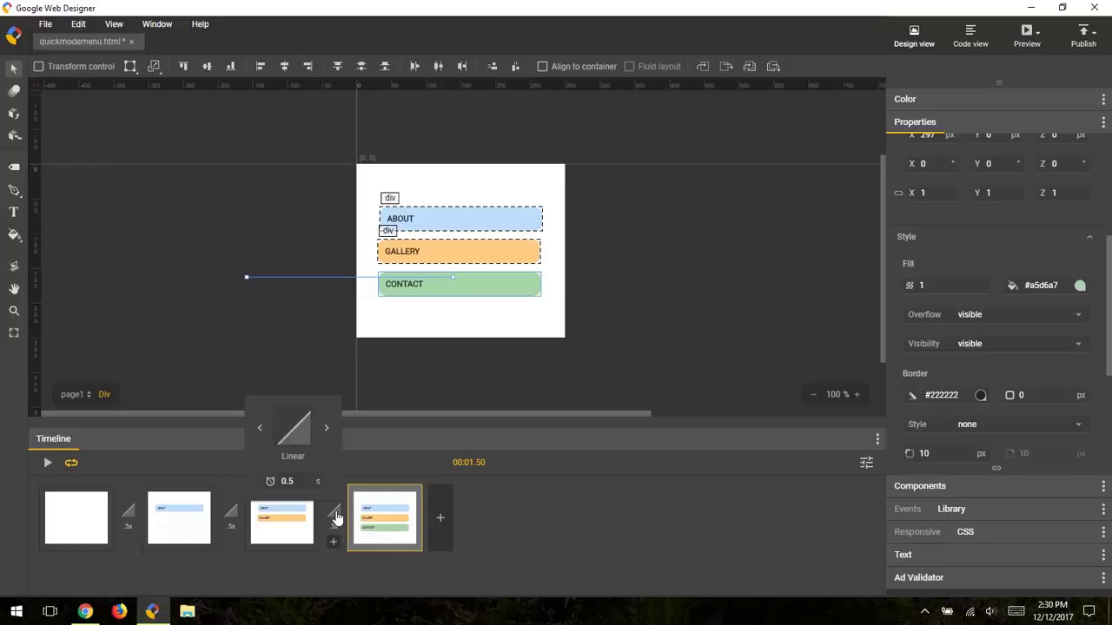
pyautogui.click(295, 483)
pyautogui.write('1')
pyautogui.press('Return')
pyautogui.click(326, 432)
pyautogui.click(327, 432)
pyautogui.click(327, 432)
pyautogui.click(495, 505)
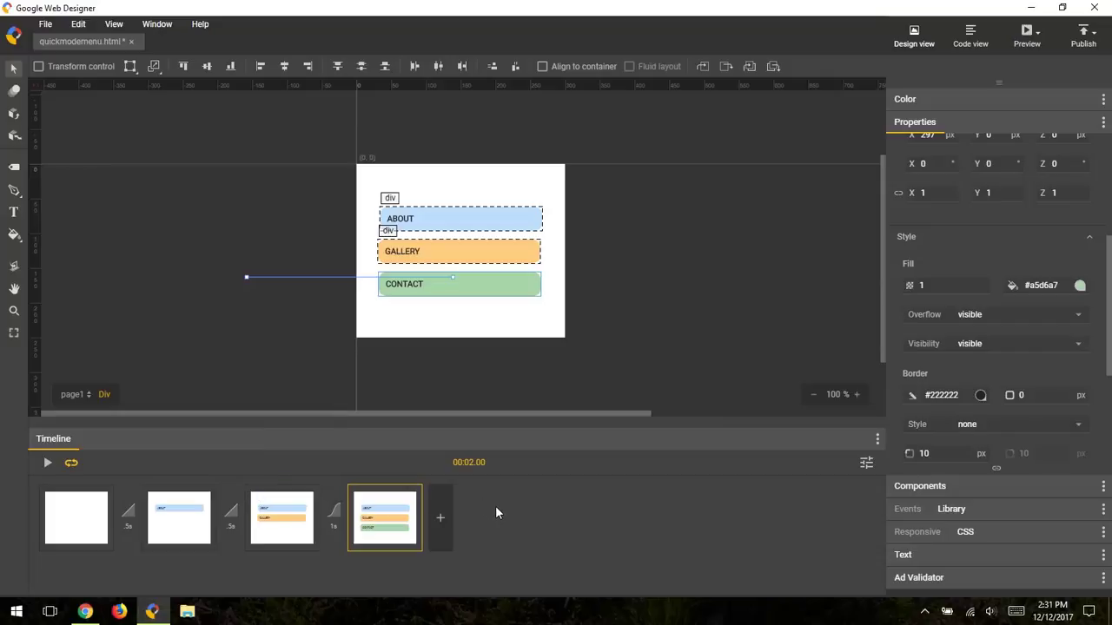
# Play the animation from the first keyframe and pause it partway through
pyautogui.click(86, 521)
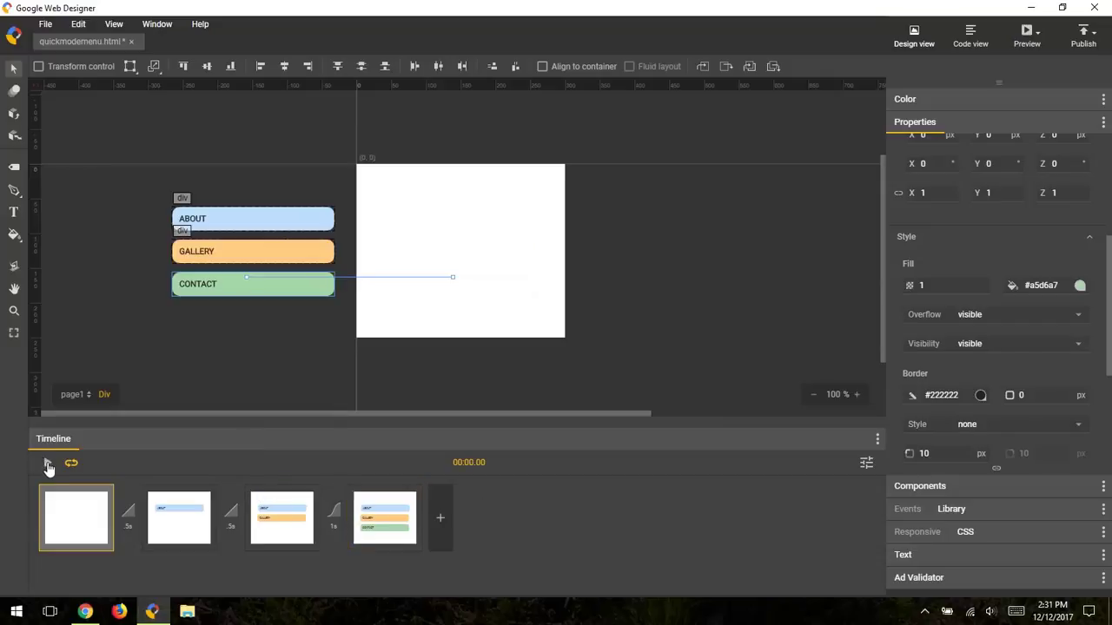
pyautogui.click(47, 462)
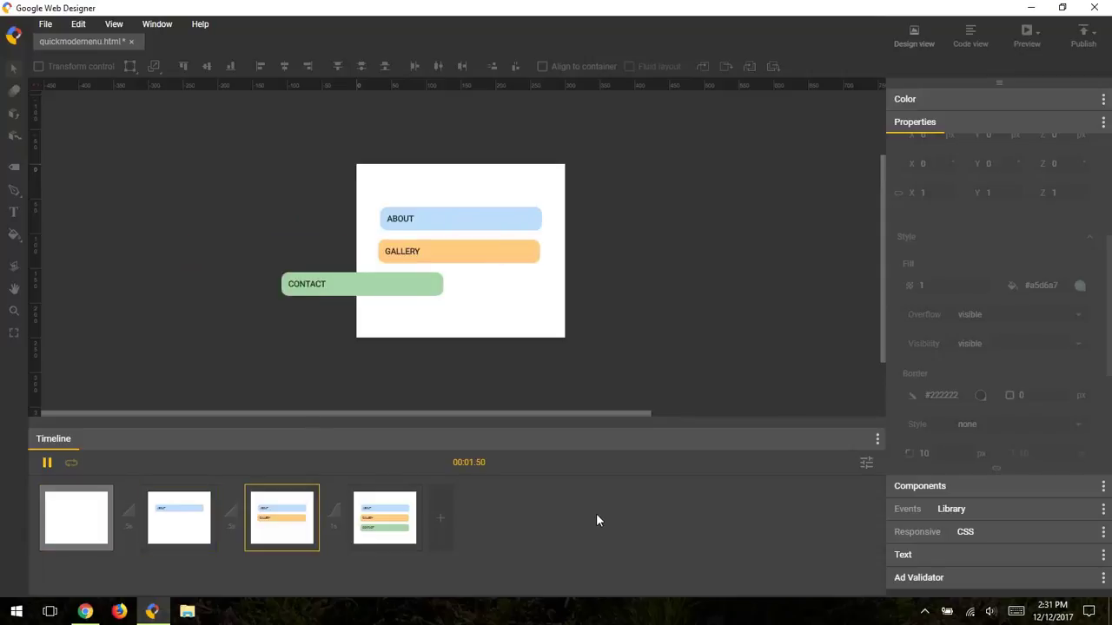
pyautogui.click(47, 463)
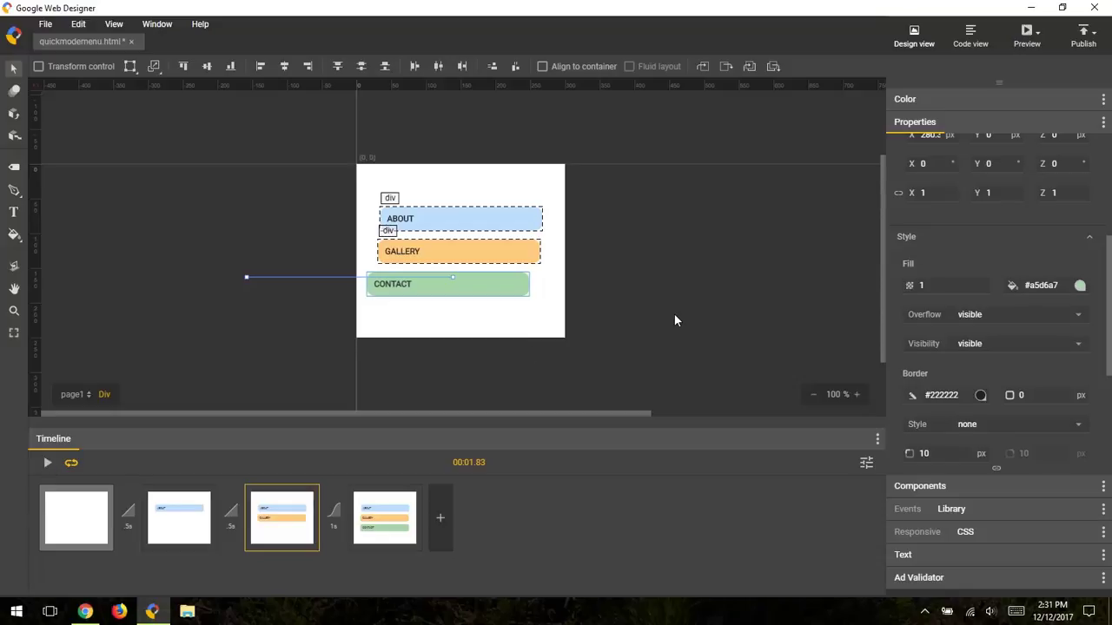